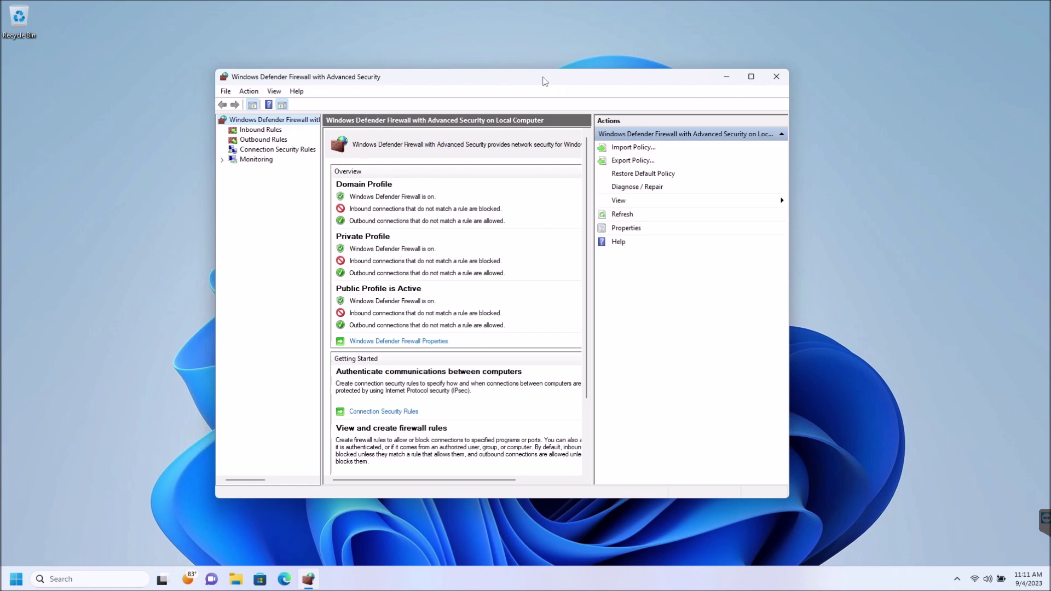
Review the Outbound Rules in Windows Defender Firewall with Advanced Security, and close the console.
mouse_move(545, 81)
left_mouse_down()
mouse_move(521, 75)
mouse_move(544, 76)
left_mouse_up()
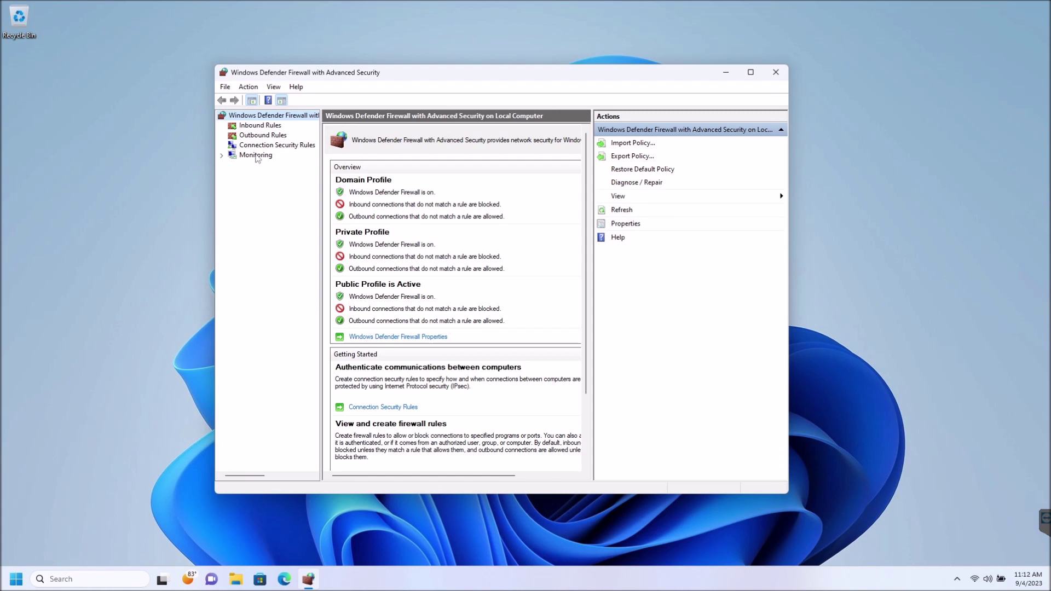
left_click(265, 137)
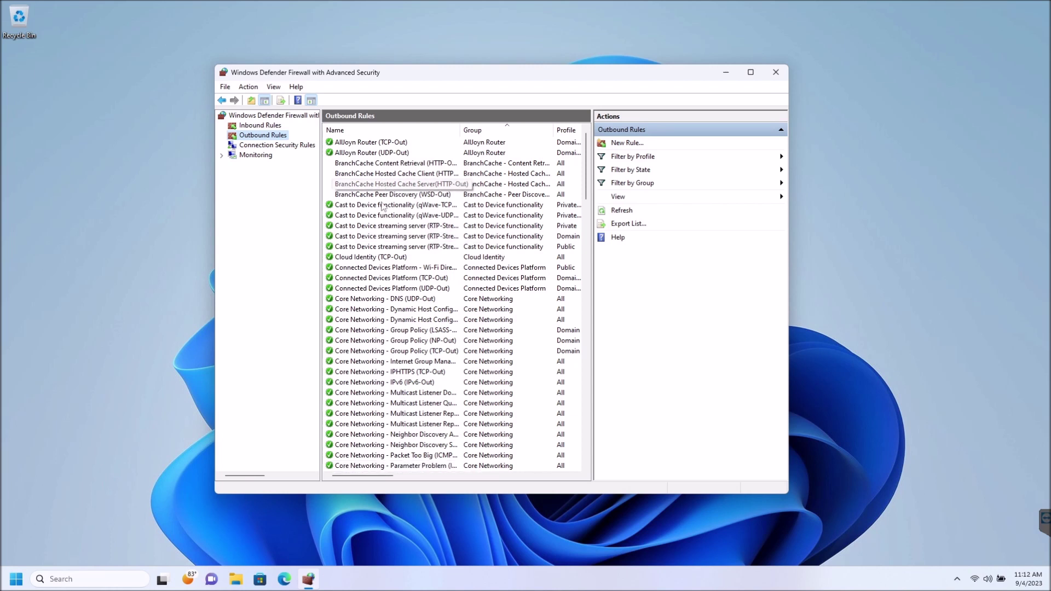
right_click(389, 300)
left_click(389, 239)
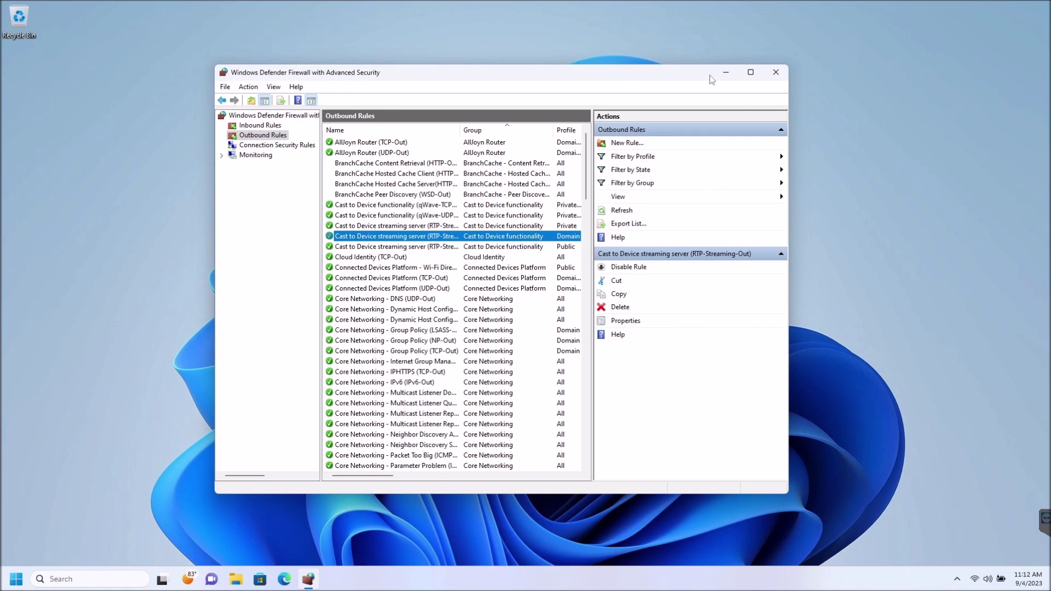
left_click(776, 73)
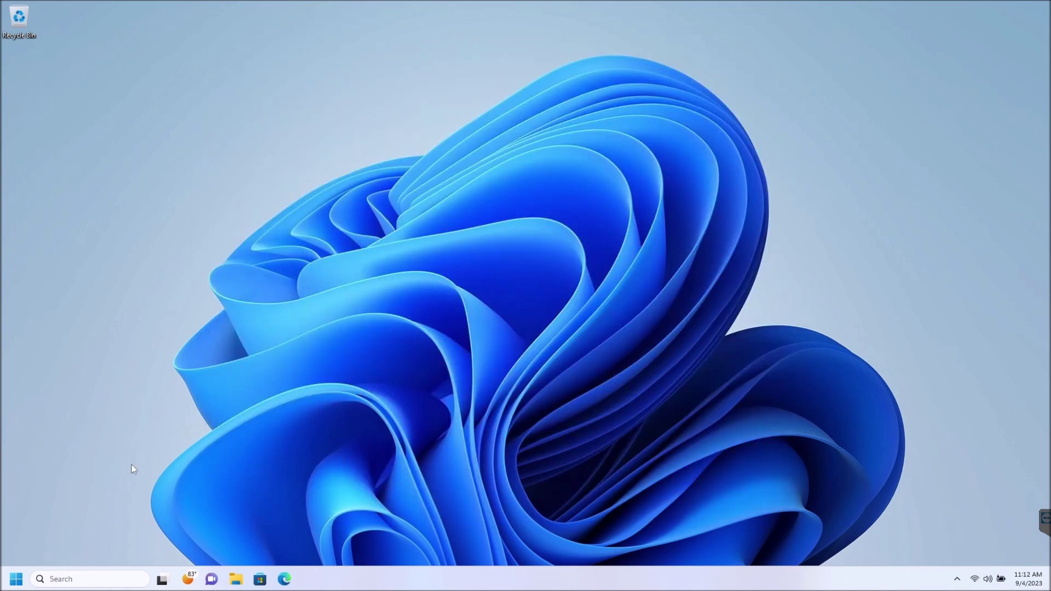
Search Windows for wf.msc, open the firewall console, and move its window away from the screen corner.
left_click(80, 578)
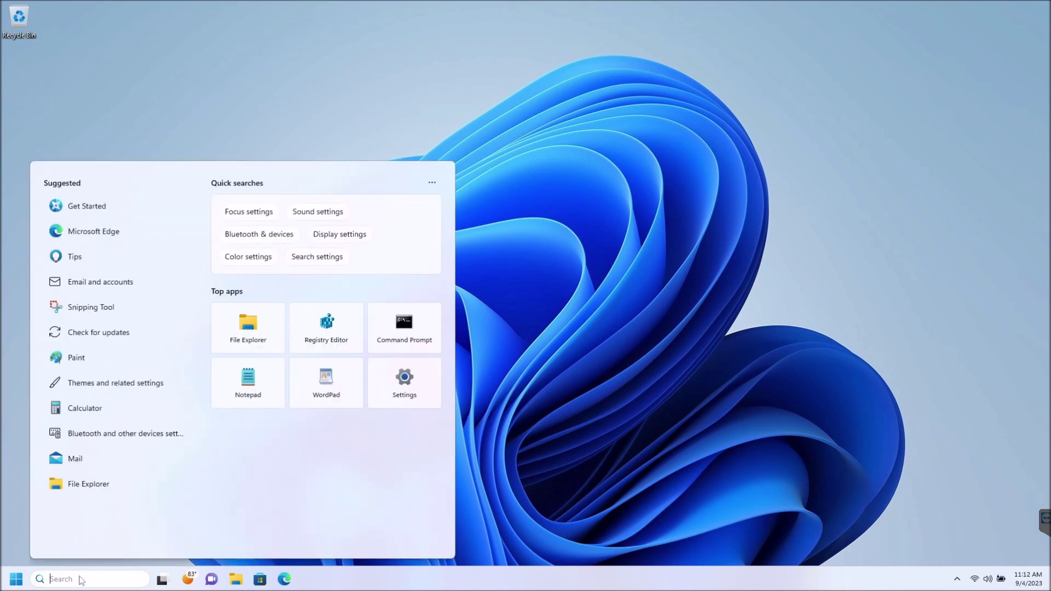
type("wf.msc")
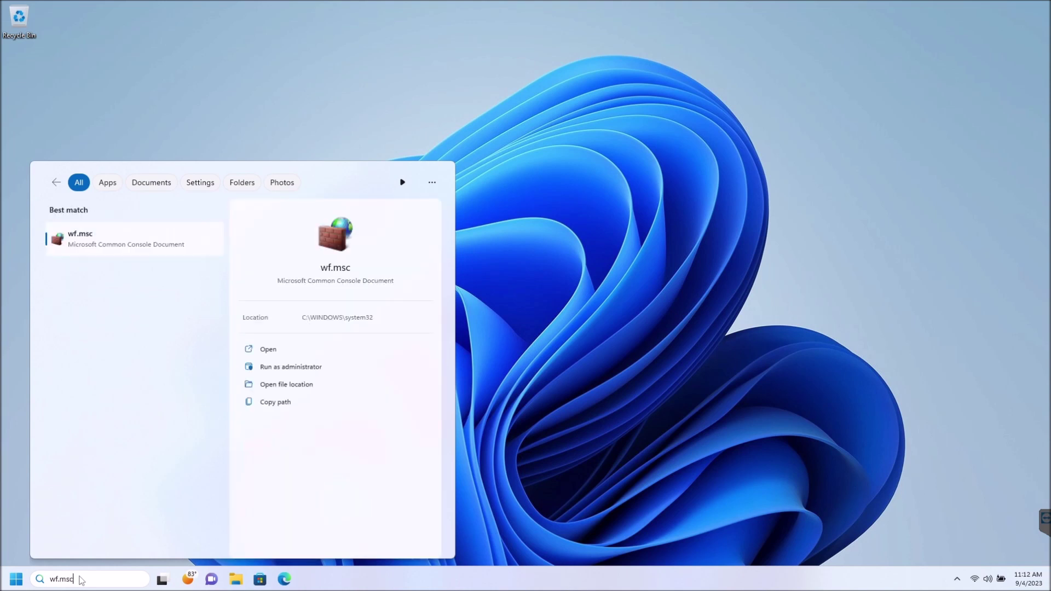
type("\\")
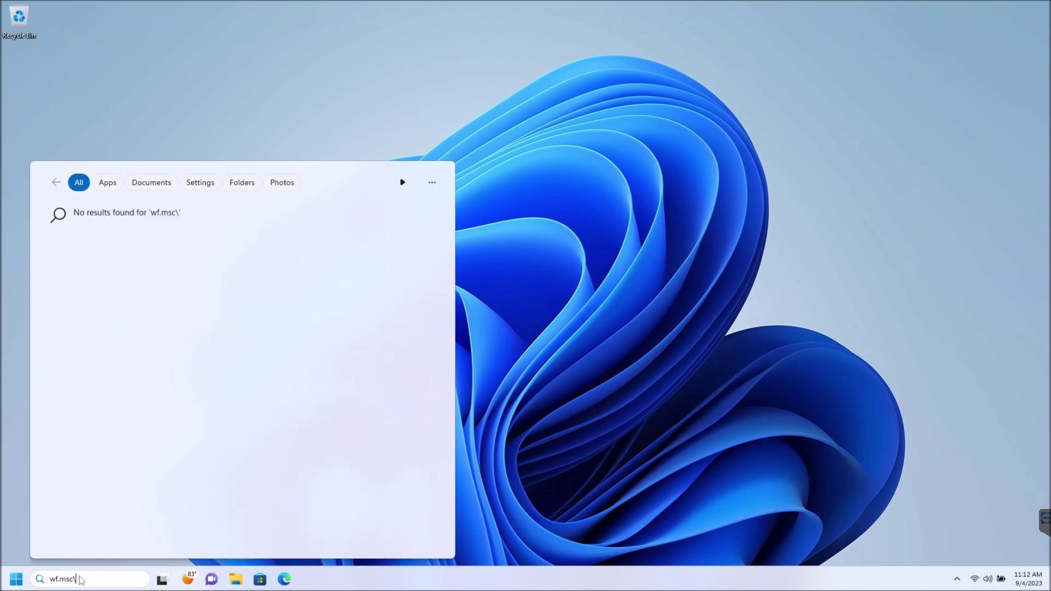
key("BackSpace")
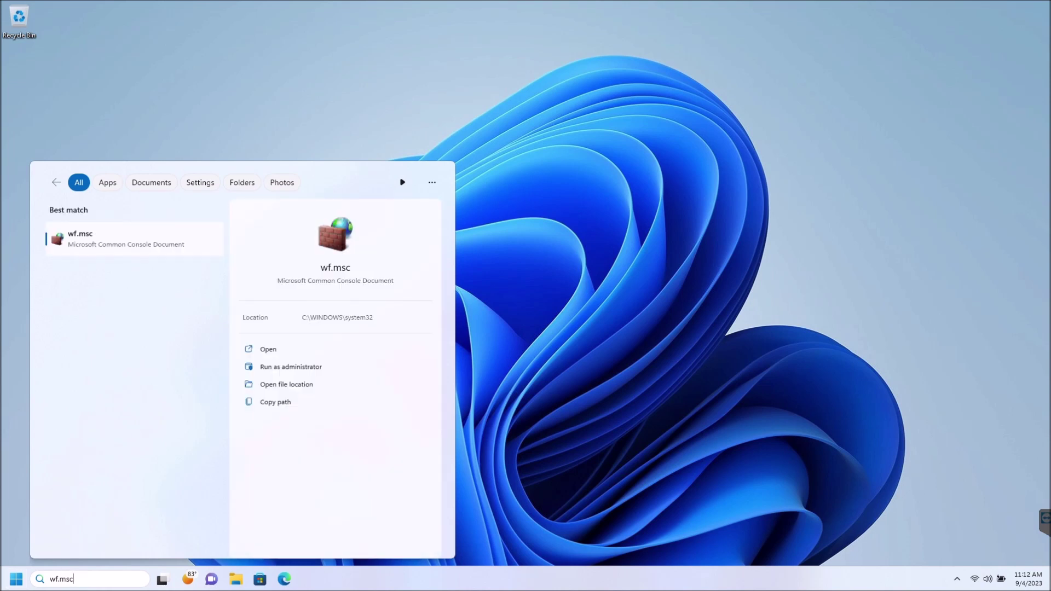
left_click(107, 241)
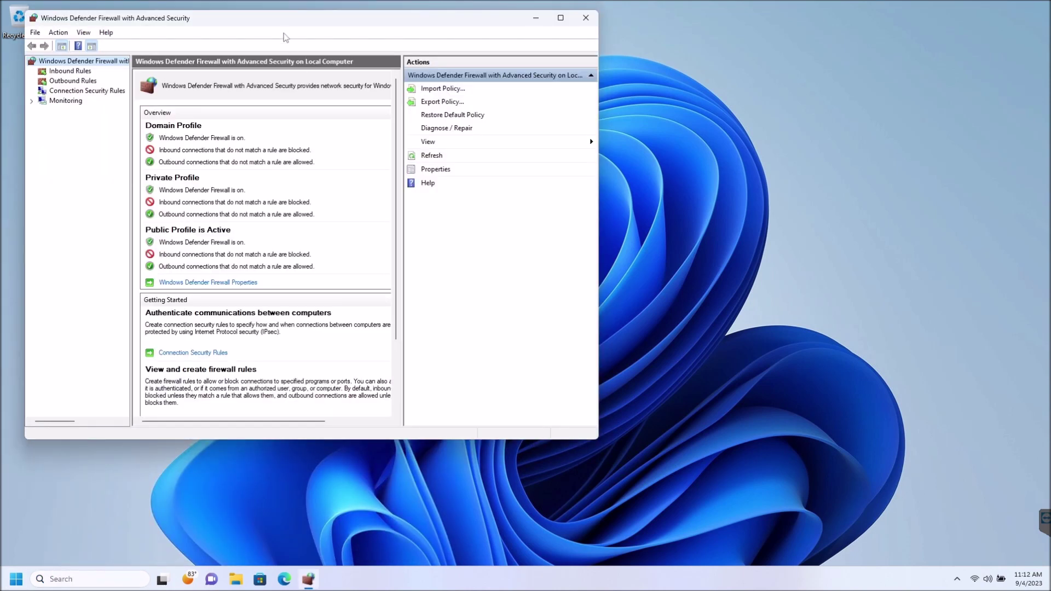
left_click_drag(252, 22, 337, 64)
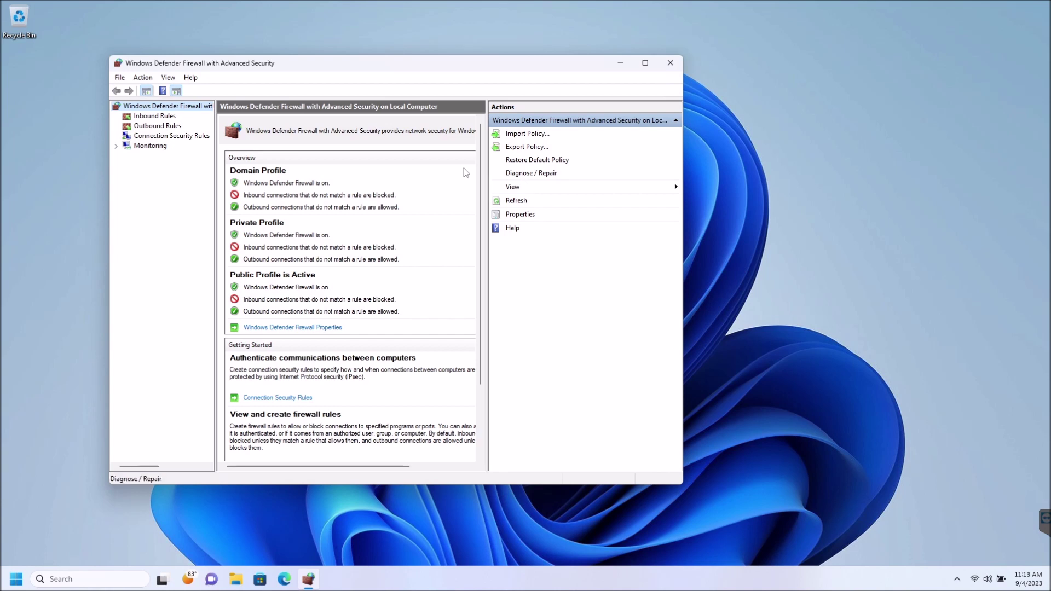
left_click_drag(298, 67, 309, 70)
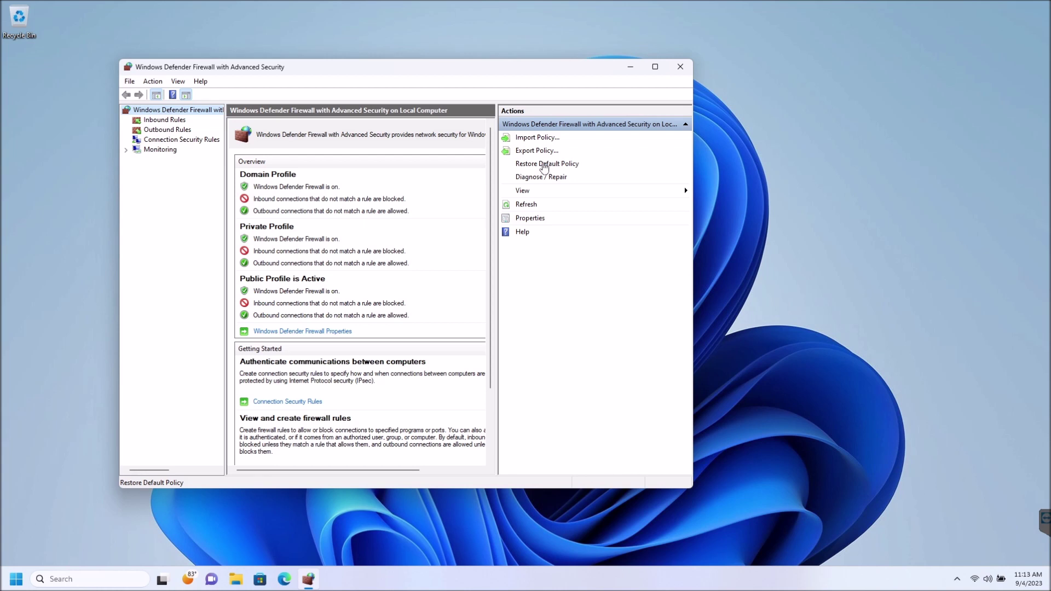
Restore the firewall's default policy, confirm the reset, and close the console.
left_click(544, 165)
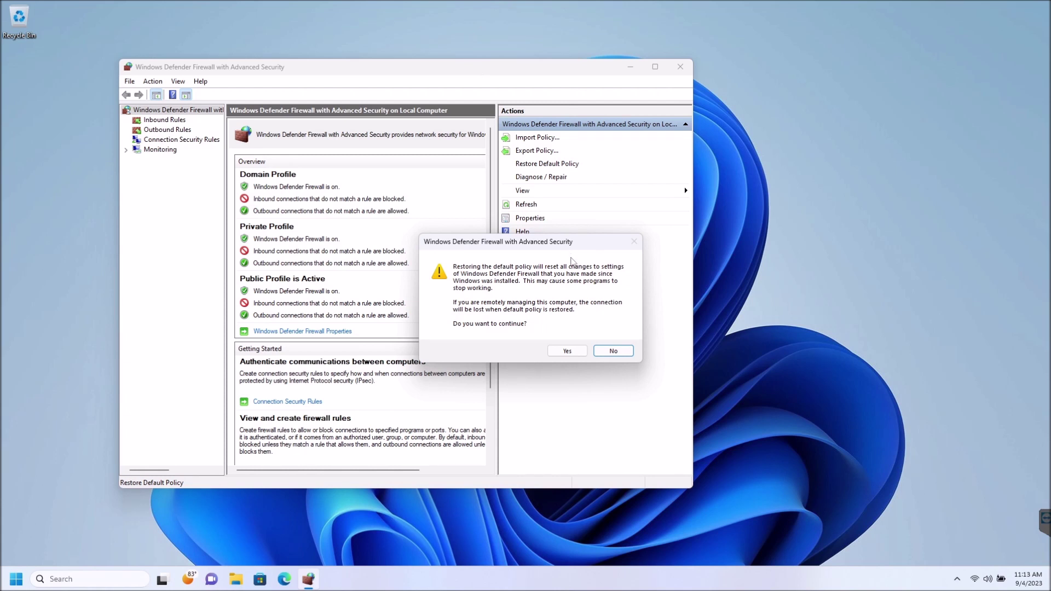
left_click_drag(571, 246, 514, 216)
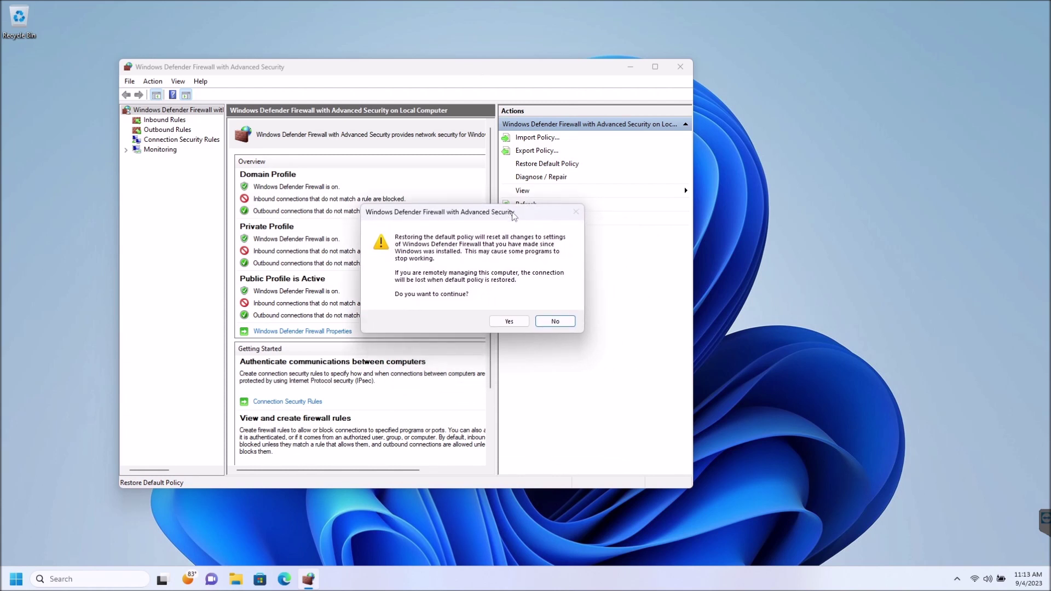
left_click(509, 322)
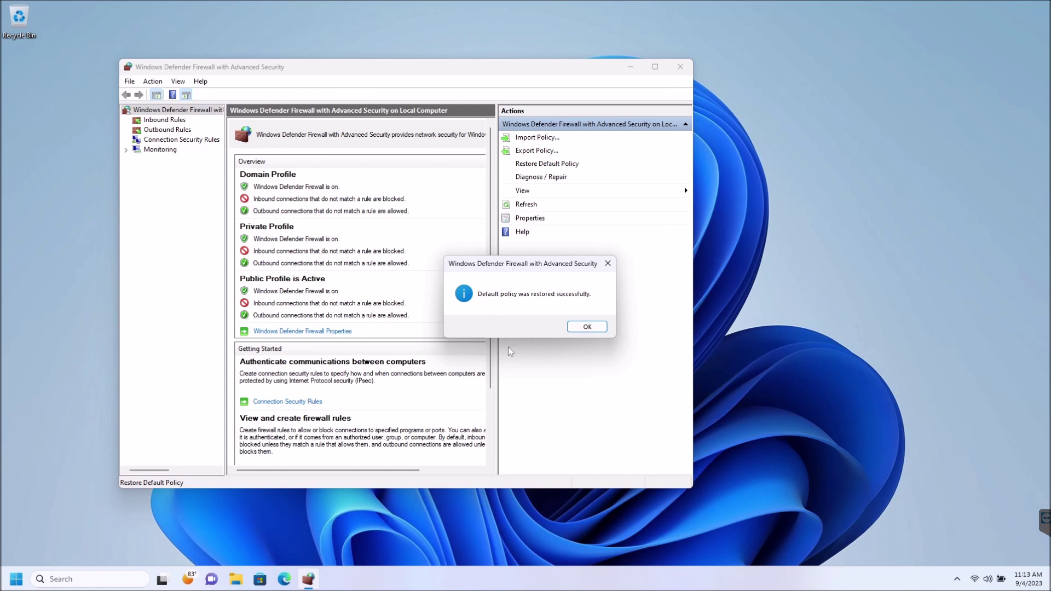
left_click(595, 329)
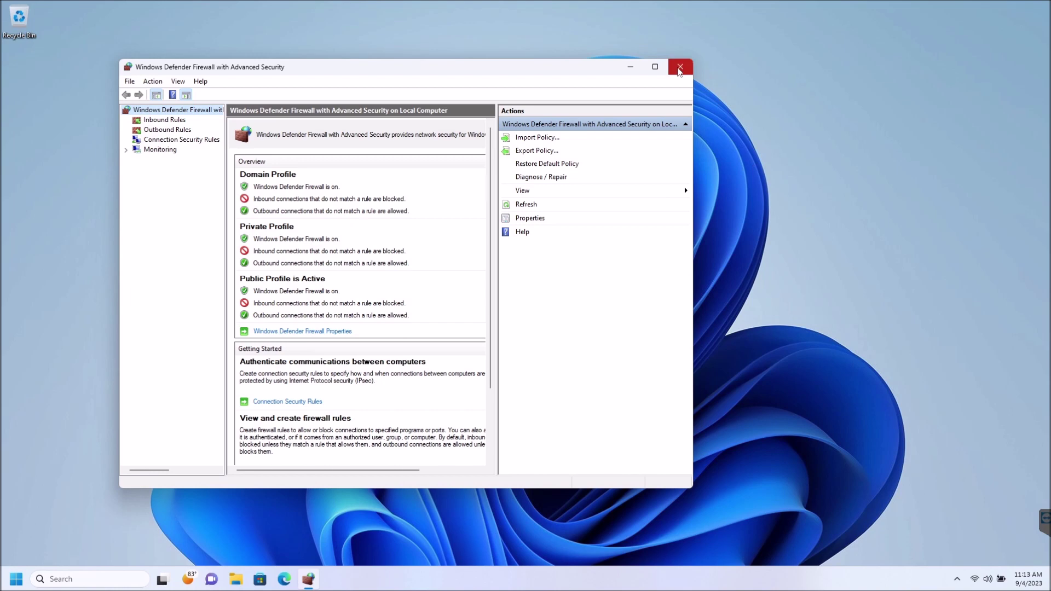
left_click(679, 67)
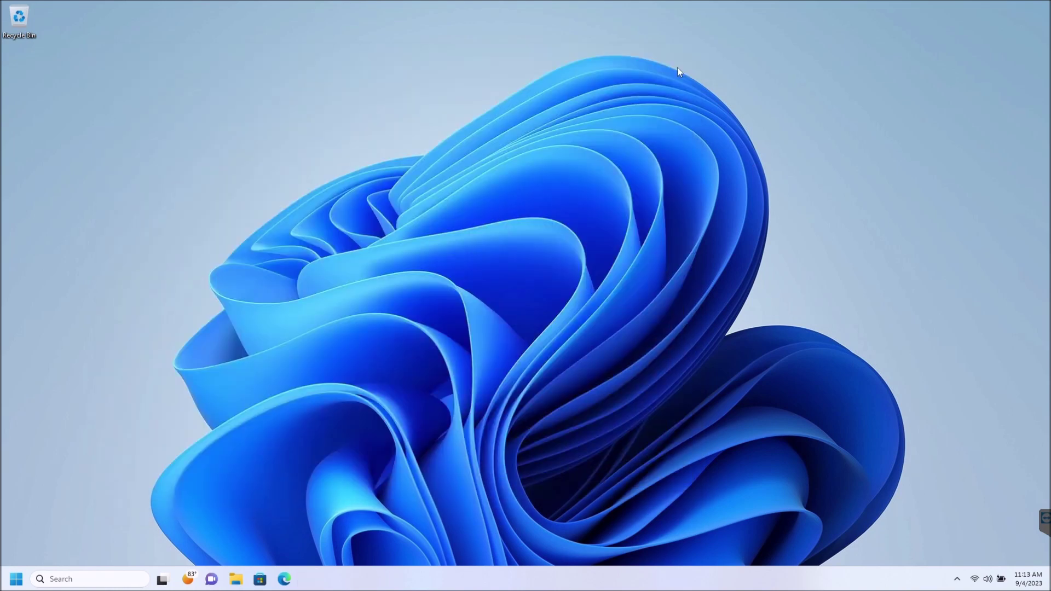
Search Windows for "windows defender" and open the Windows Defender Firewall page of Control Panel.
left_click(91, 579)
type("w")
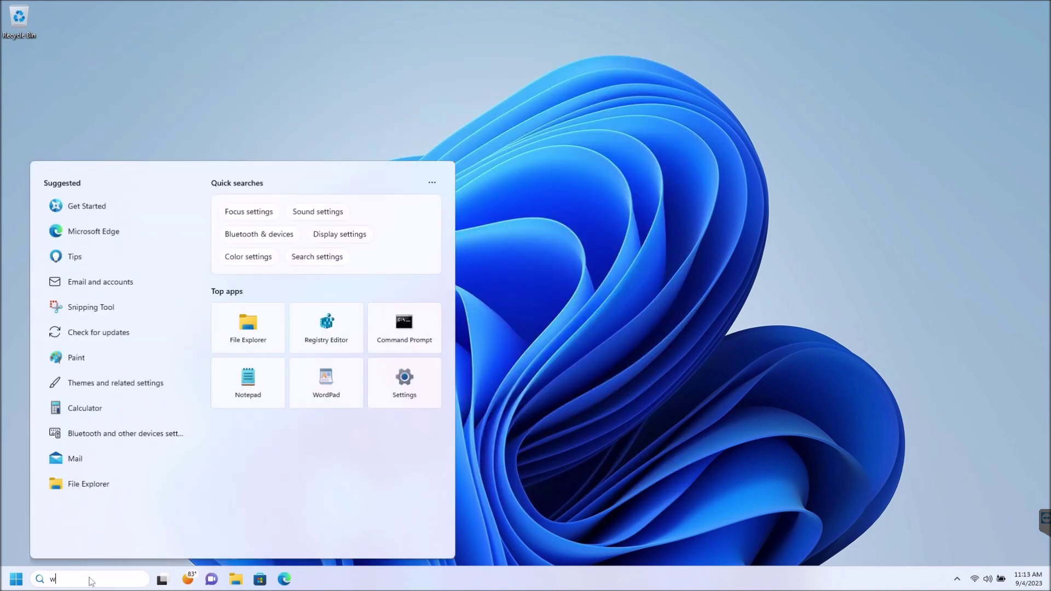
type("indows defender")
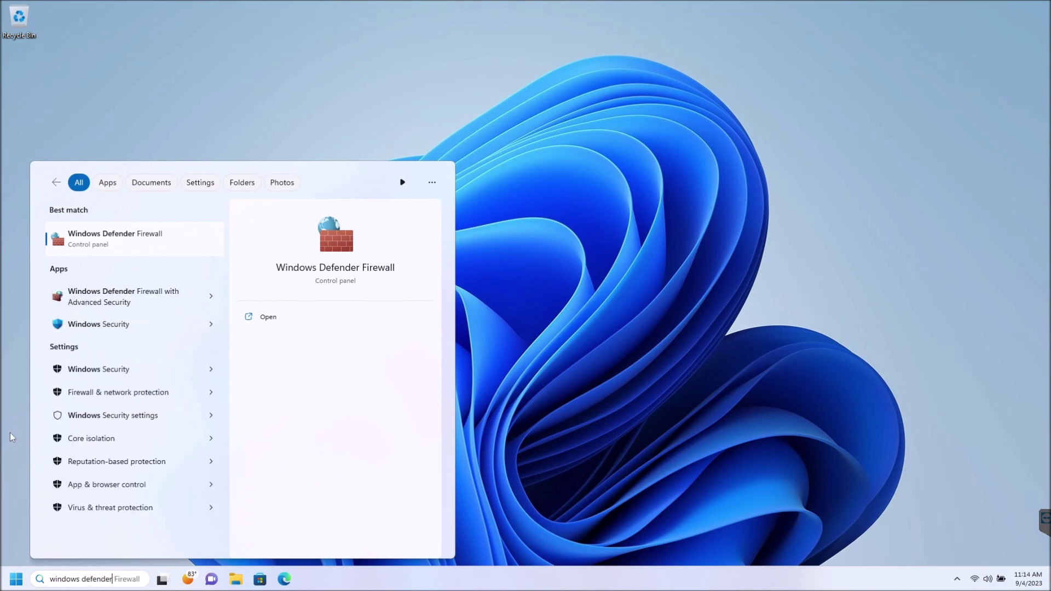
left_click(105, 241)
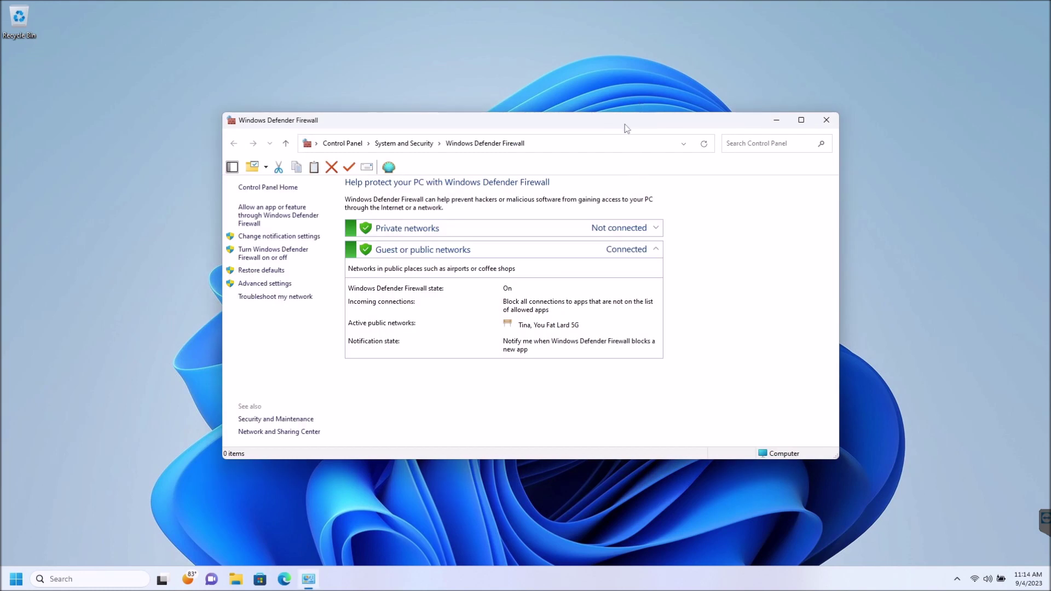
left_click_drag(624, 127, 574, 103)
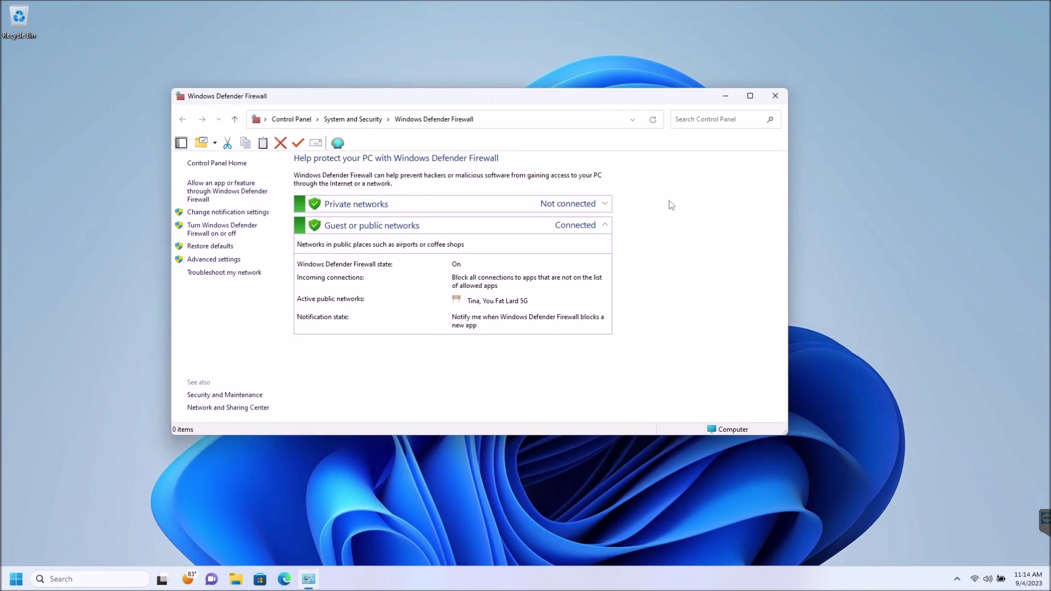
left_click_drag(551, 99, 582, 84)
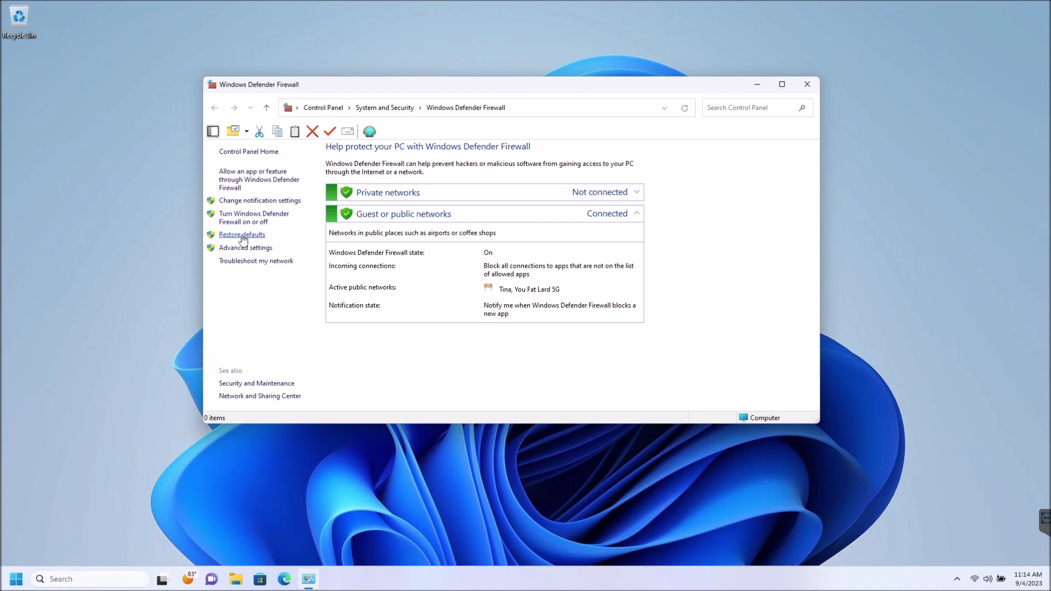
Restore the default Windows Defender Firewall settings from Control Panel, confirm the reset, and close the window.
left_click(243, 235)
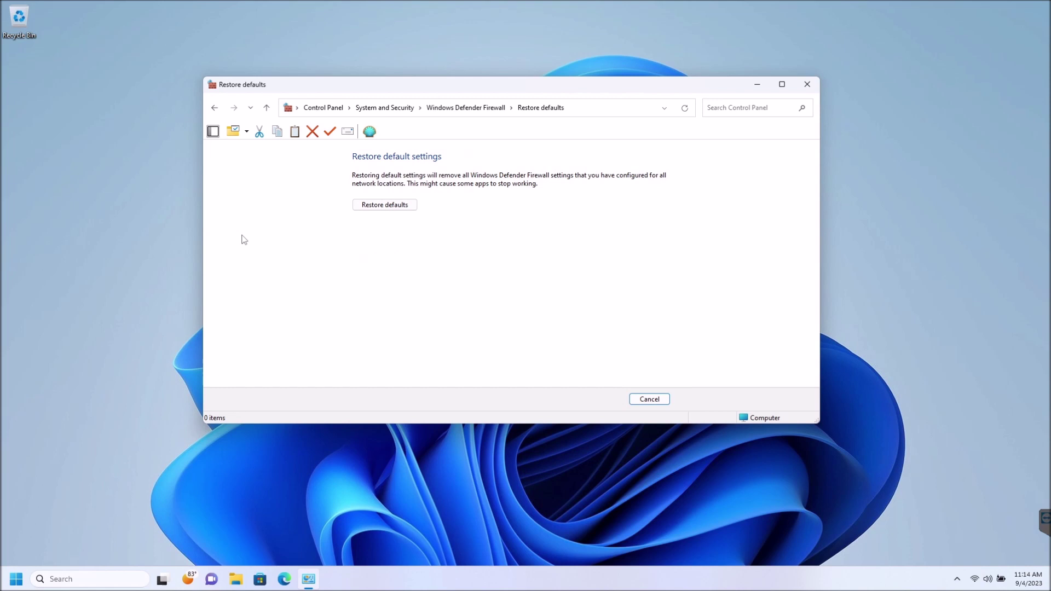
left_click(376, 206)
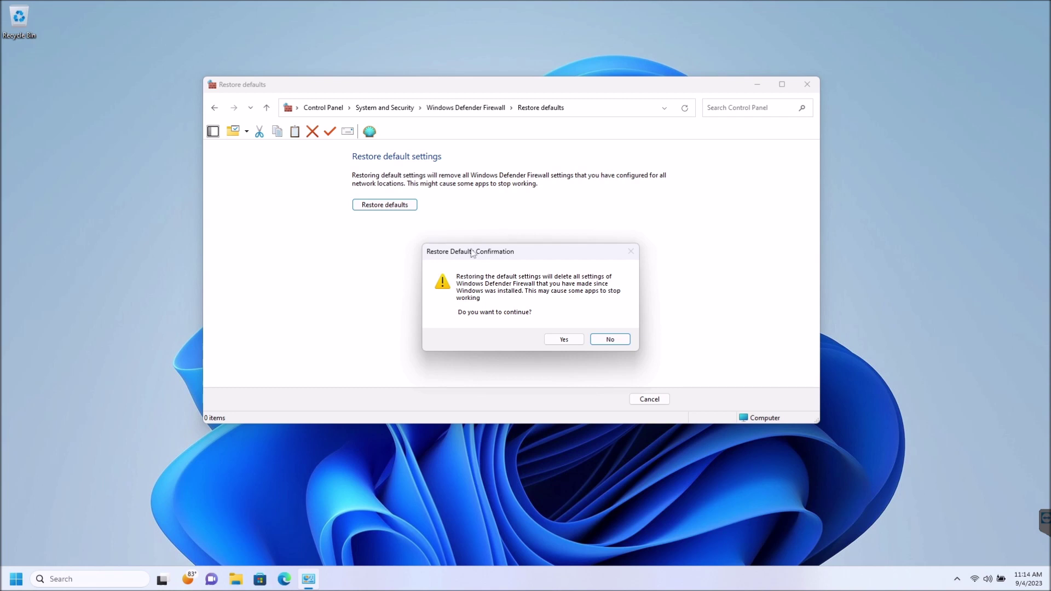
left_click_drag(487, 256, 477, 243)
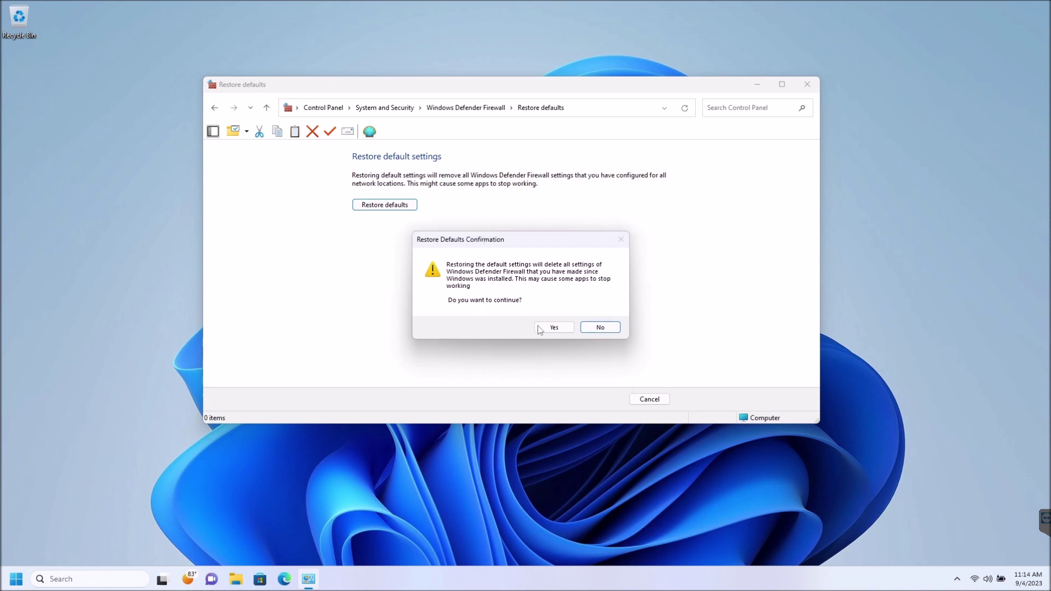
left_click(554, 327)
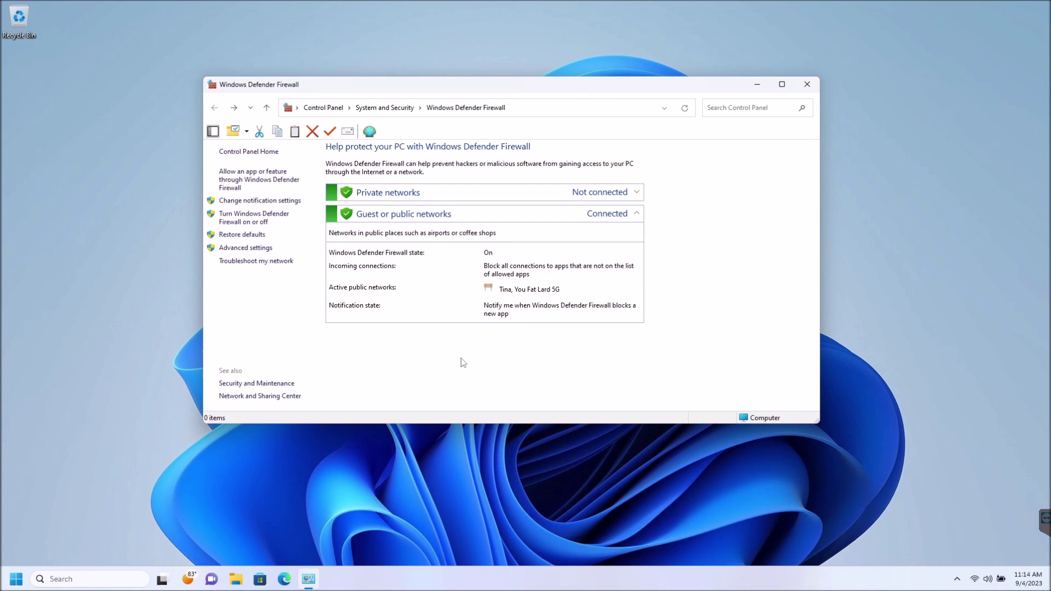
left_click(807, 85)
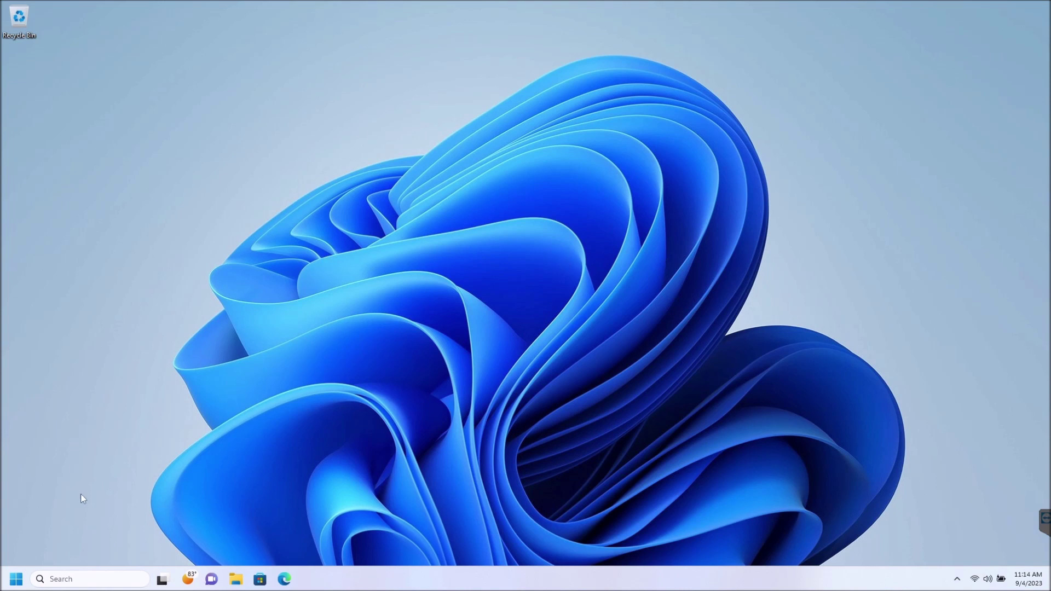
Search Windows for cmd, open Command Prompt as administrator, and enlarge its window.
left_click(100, 584)
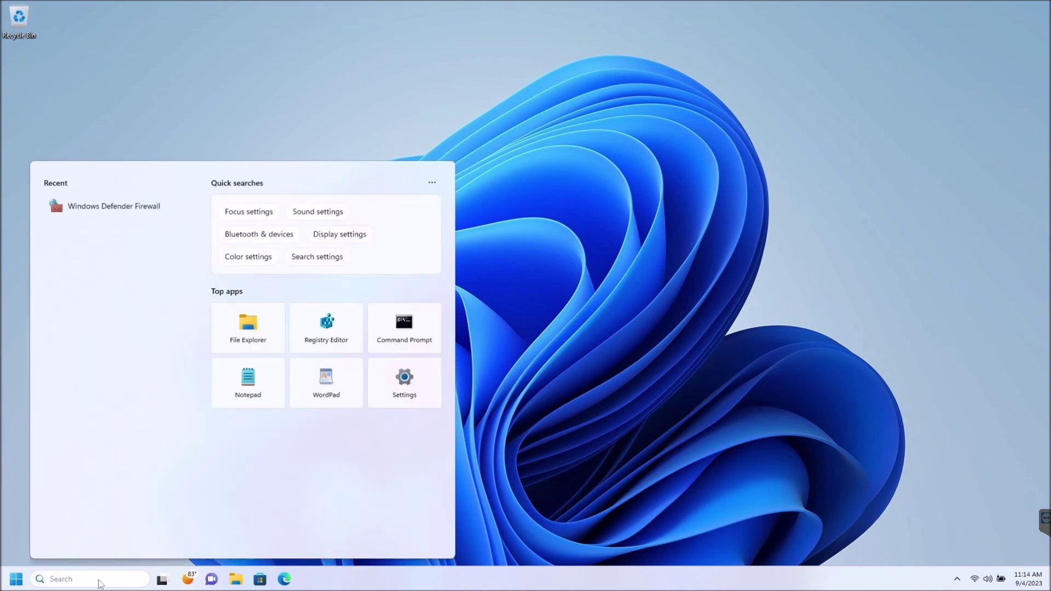
type("cmd")
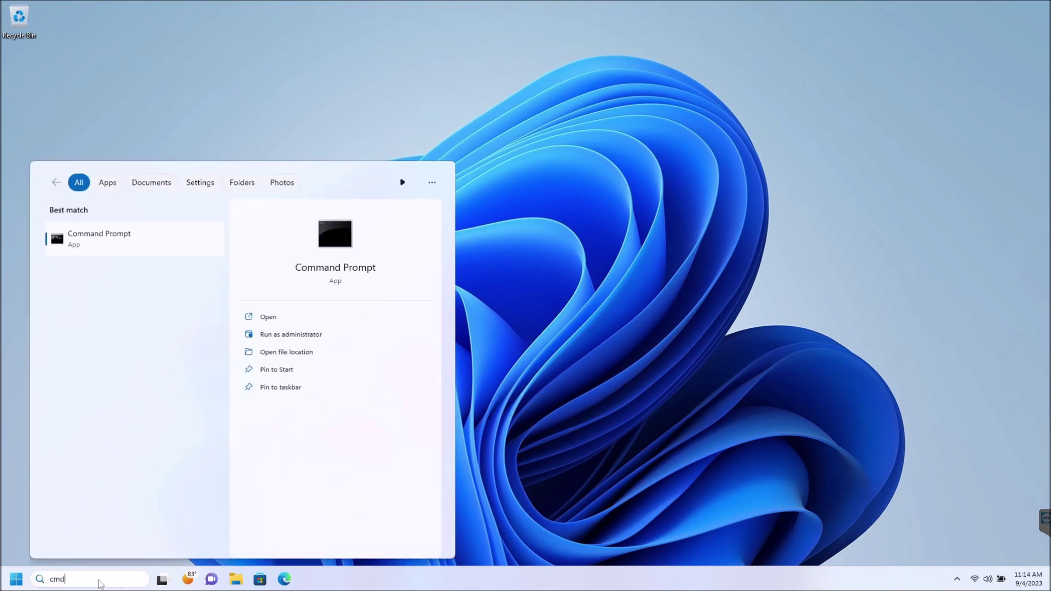
right_click(102, 242)
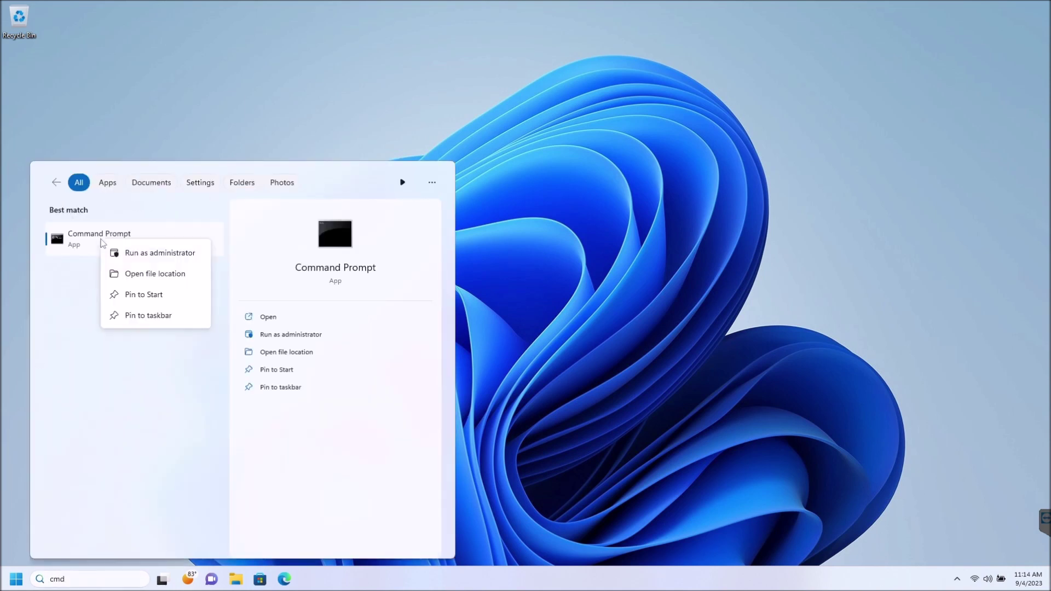
left_click(143, 255)
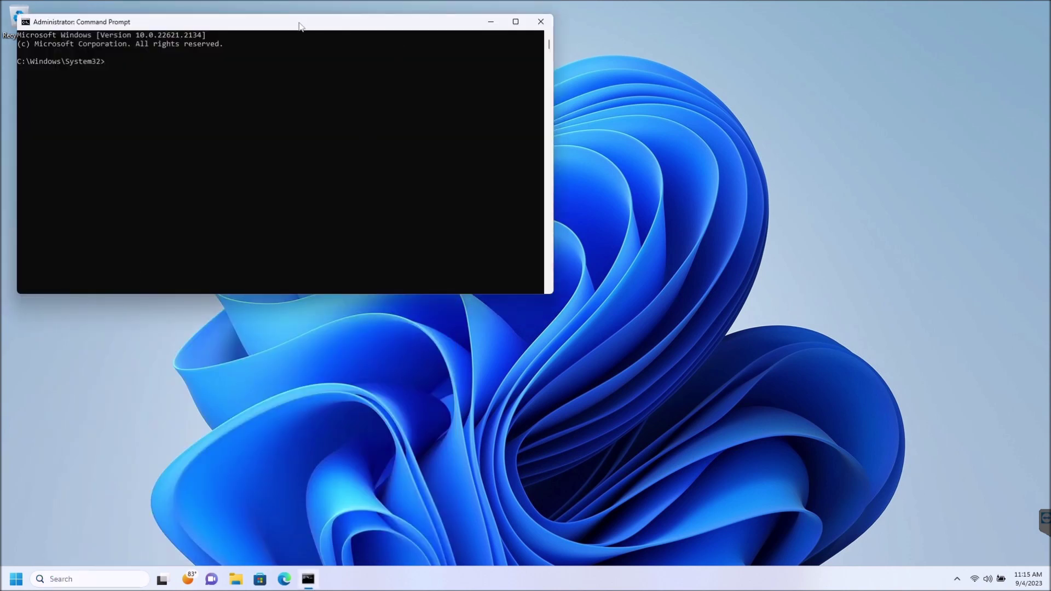
left_click_drag(551, 293, 858, 520)
Reset the firewall from the command line with "netsh advfirewall reset".
left_click(116, 62)
key("Return")
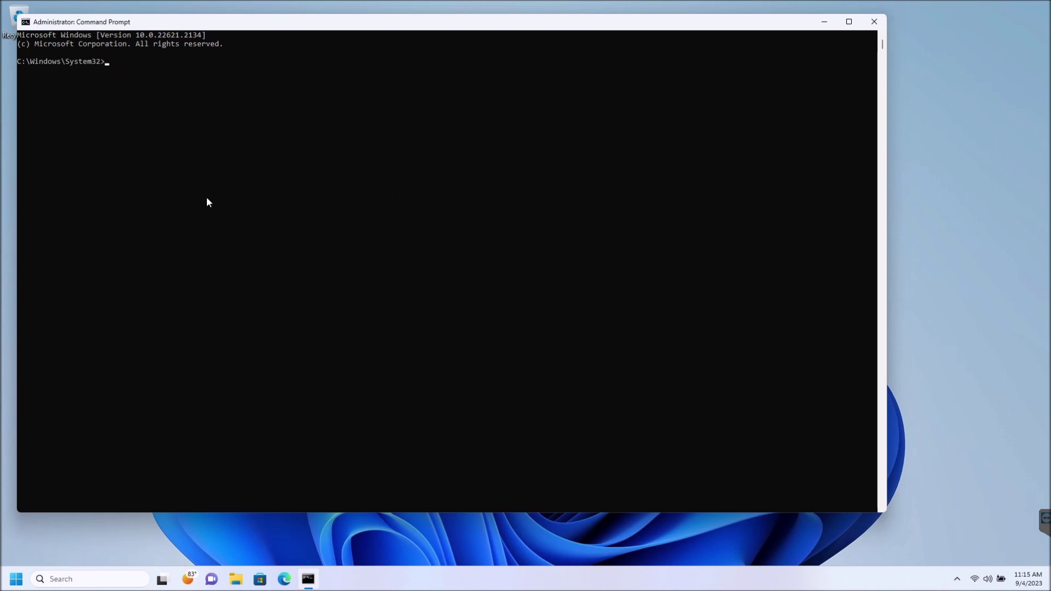
key("Return")
type("netsh ad")
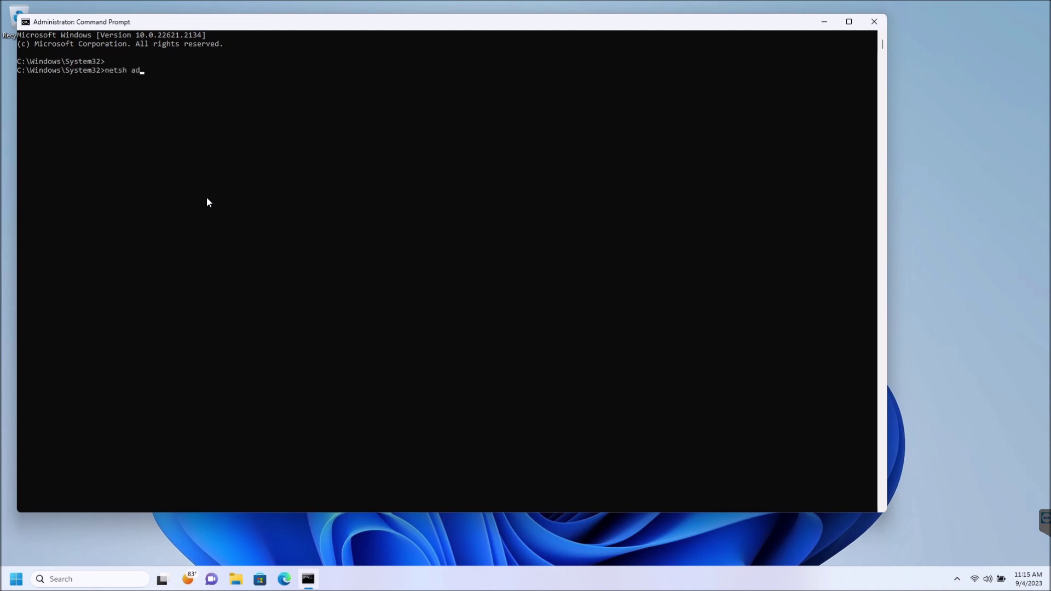
type("vfirewall resert")
key("Return")
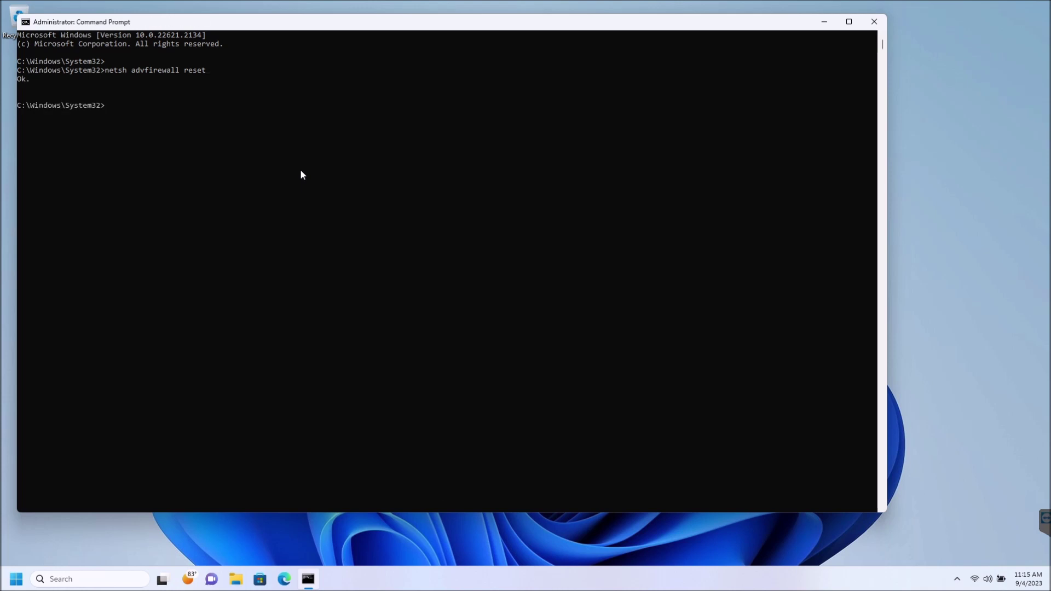
left_click_drag(17, 80, 26, 81)
left_click(133, 105)
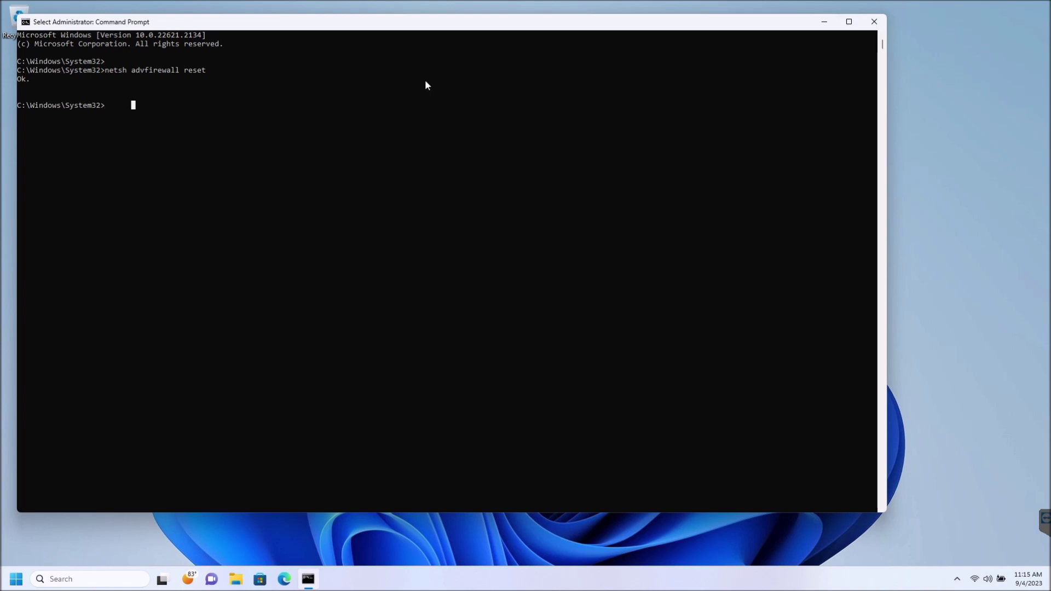
left_click_drag(394, 28, 423, 42)
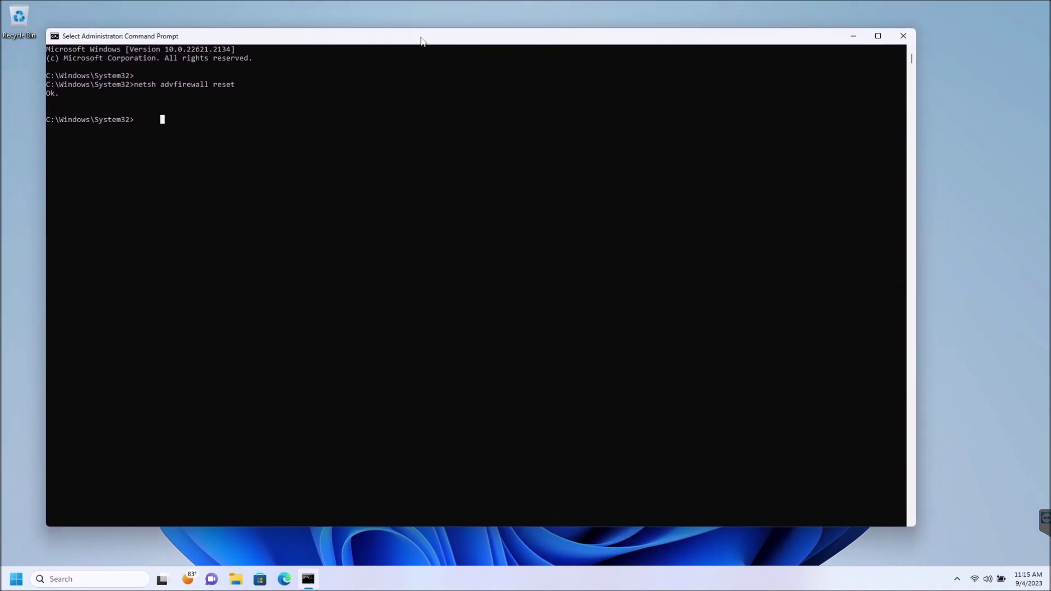